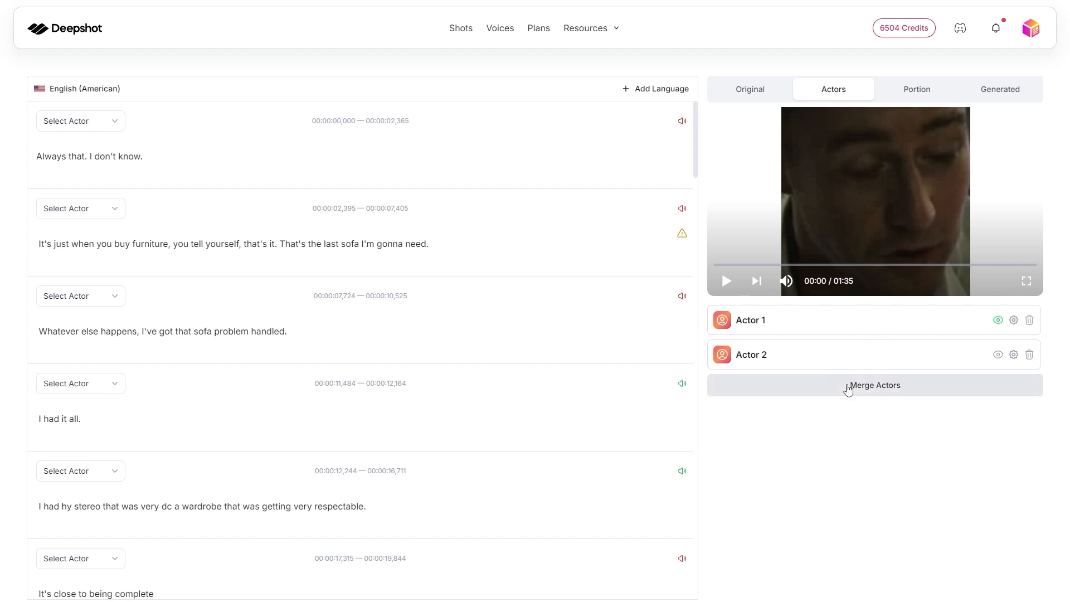
pyautogui.click(848, 387)
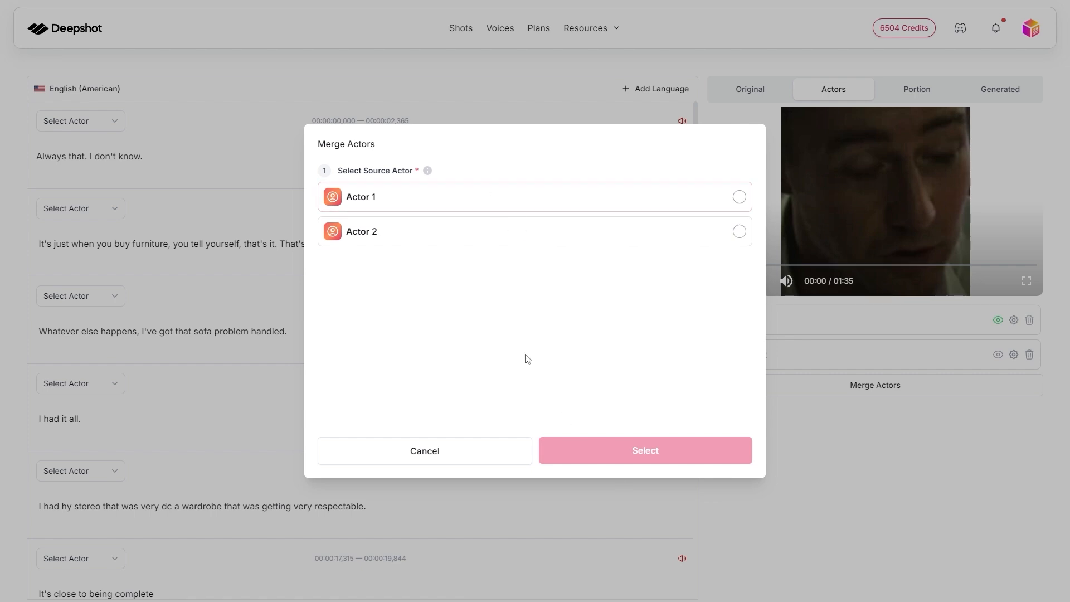
pyautogui.click(475, 461)
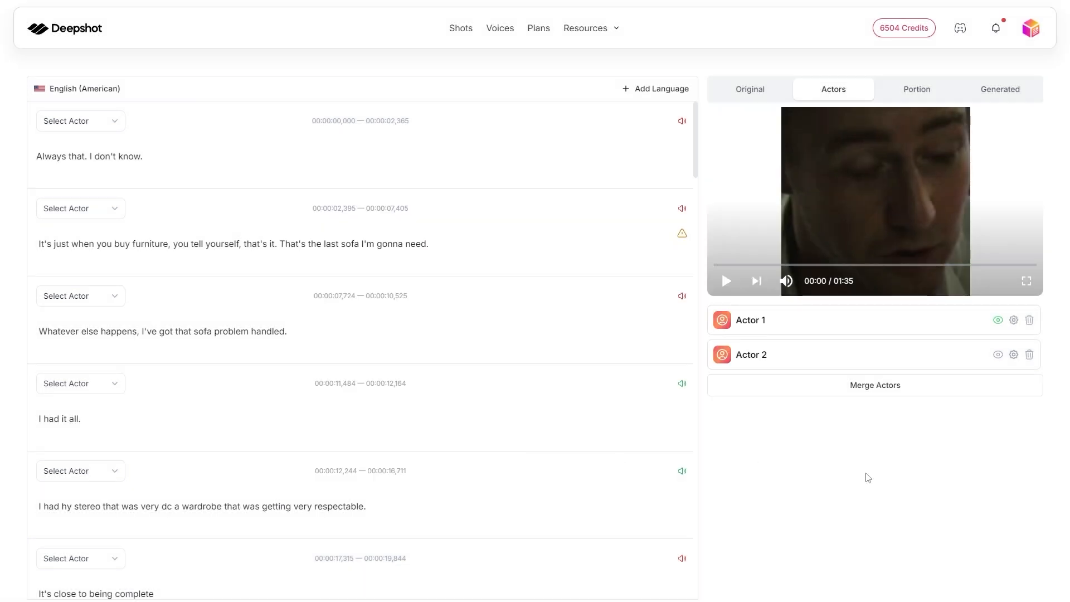
pyautogui.click(752, 91)
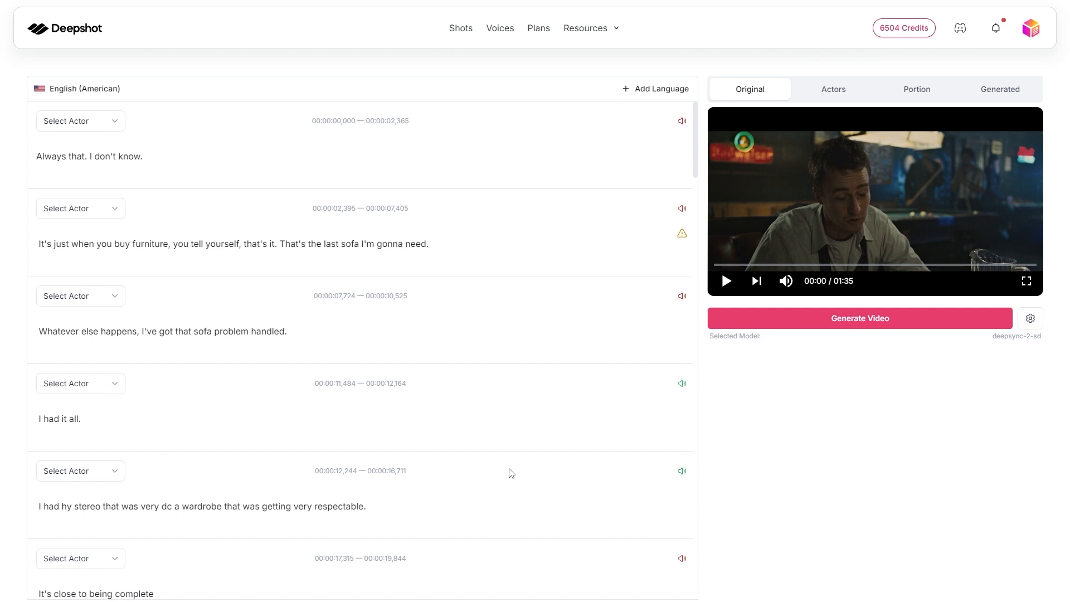
# Assign Actor 1 to the first transcript portion, "Always that. I don't know.", and to all similar portions in the track
pyautogui.click(112, 127)
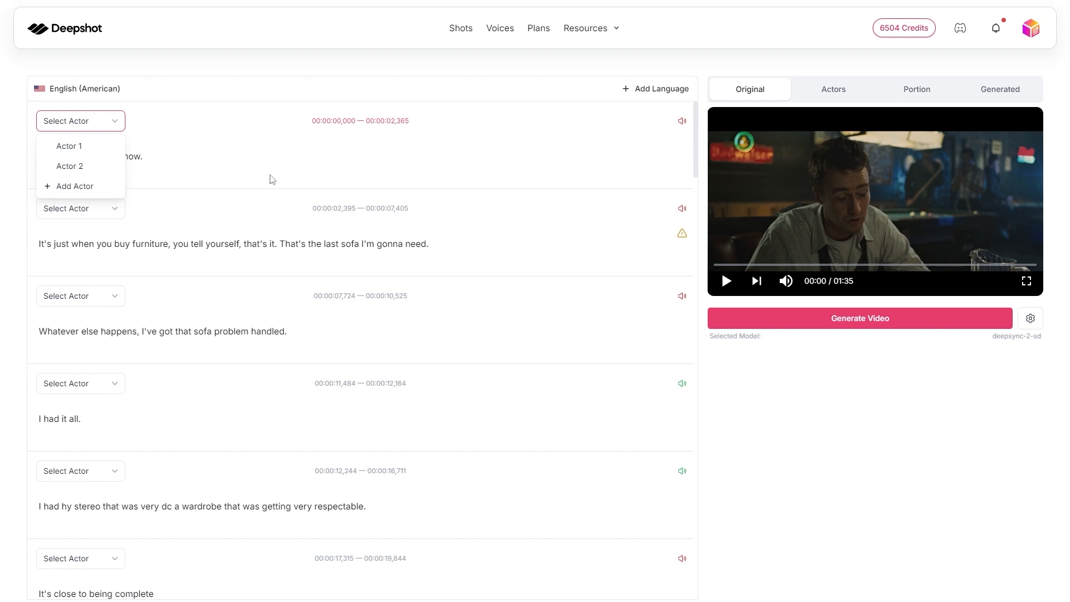
pyautogui.click(102, 147)
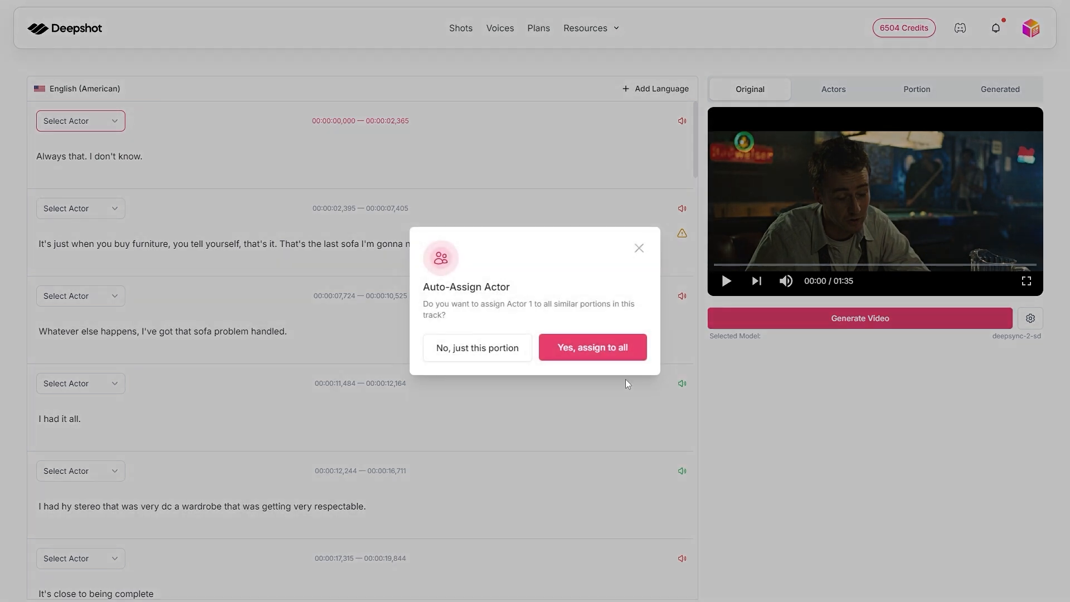
pyautogui.click(600, 355)
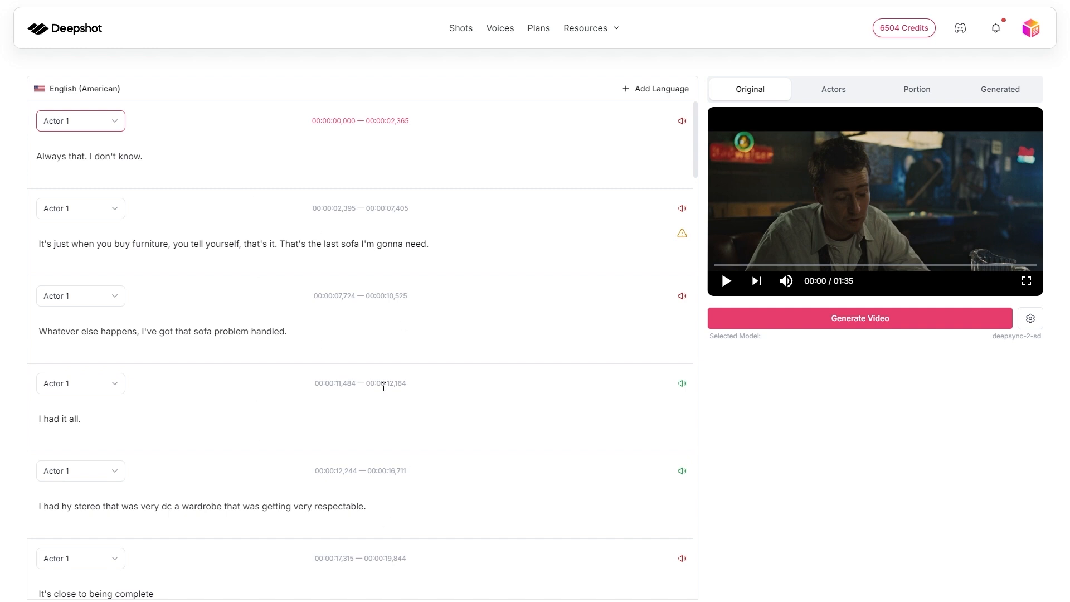
# Assign Actor 2 to the unassigned portion starting at 00:00:20,274 and to all similar portions in the track
pyautogui.scroll(-8, 318, 349)
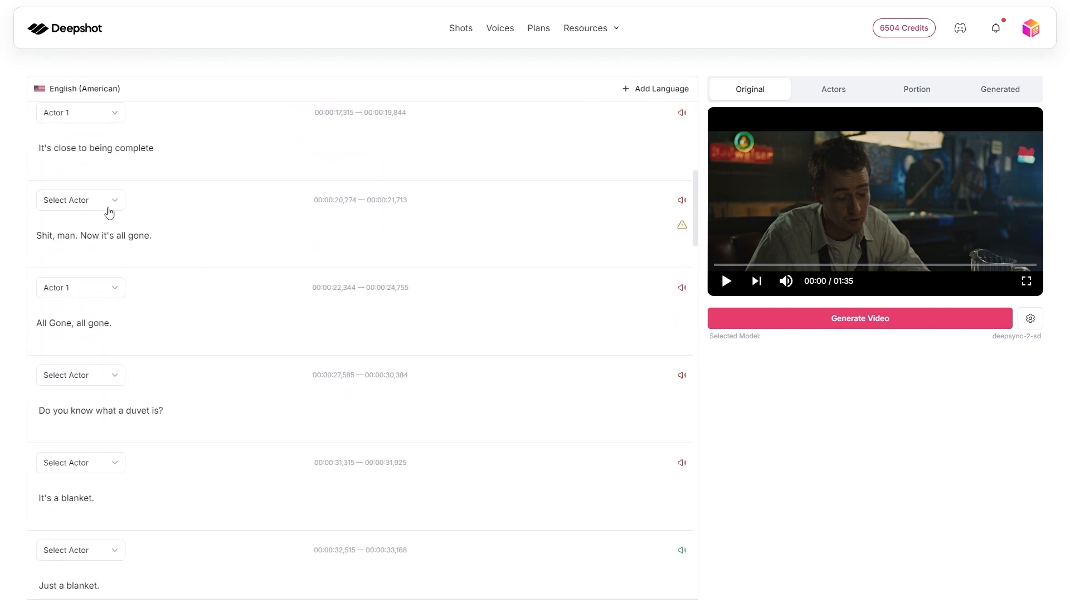
pyautogui.click(89, 200)
pyautogui.click(73, 244)
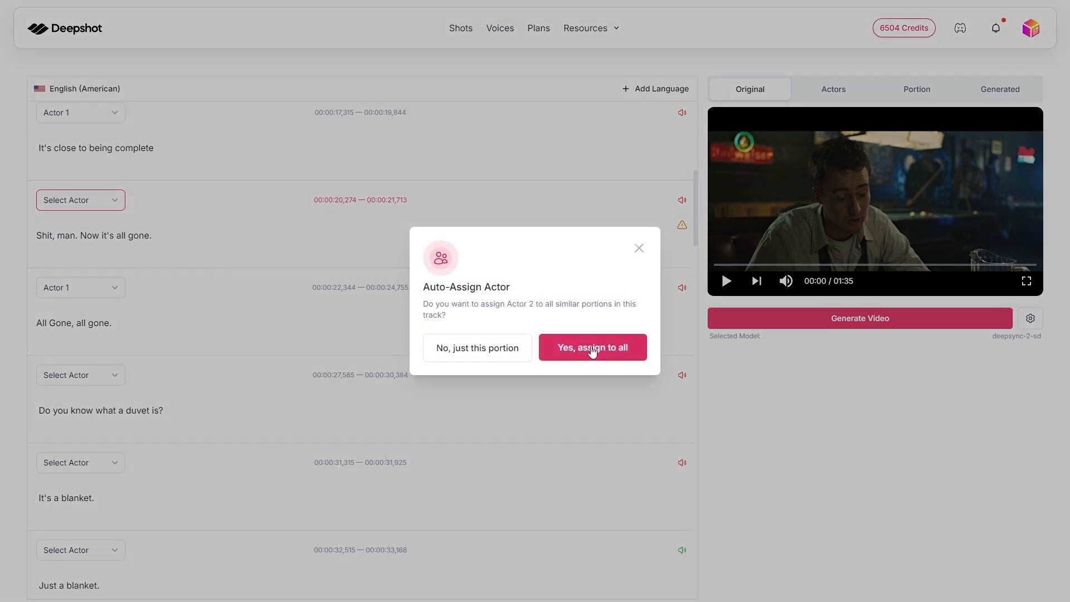
pyautogui.click(593, 349)
# Add a French language track that translates the English transcript
pyautogui.scroll(8, 249, 405)
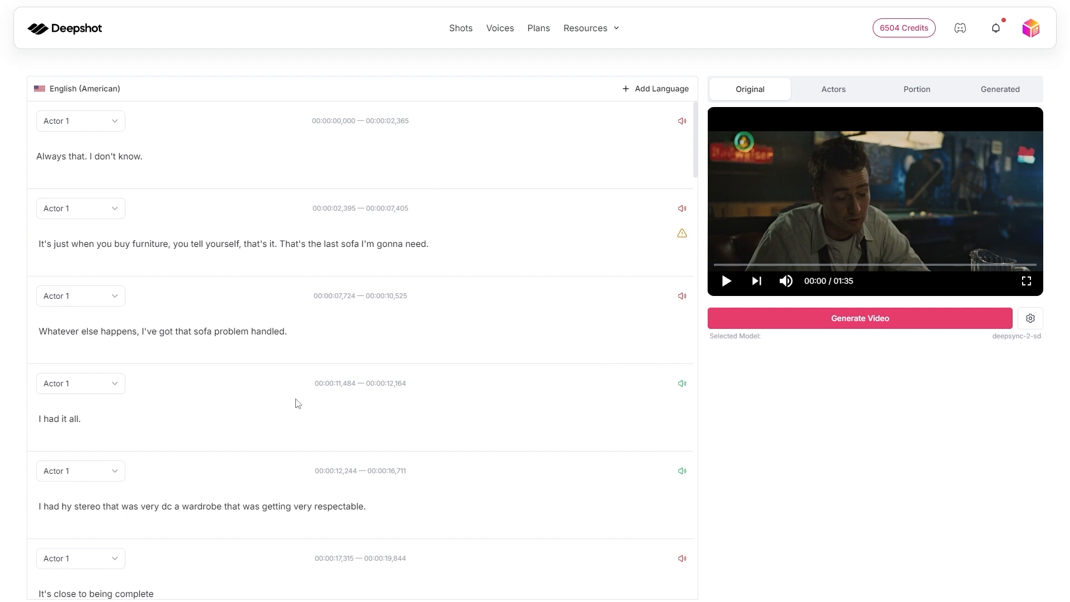
pyautogui.click(647, 95)
pyautogui.click(661, 340)
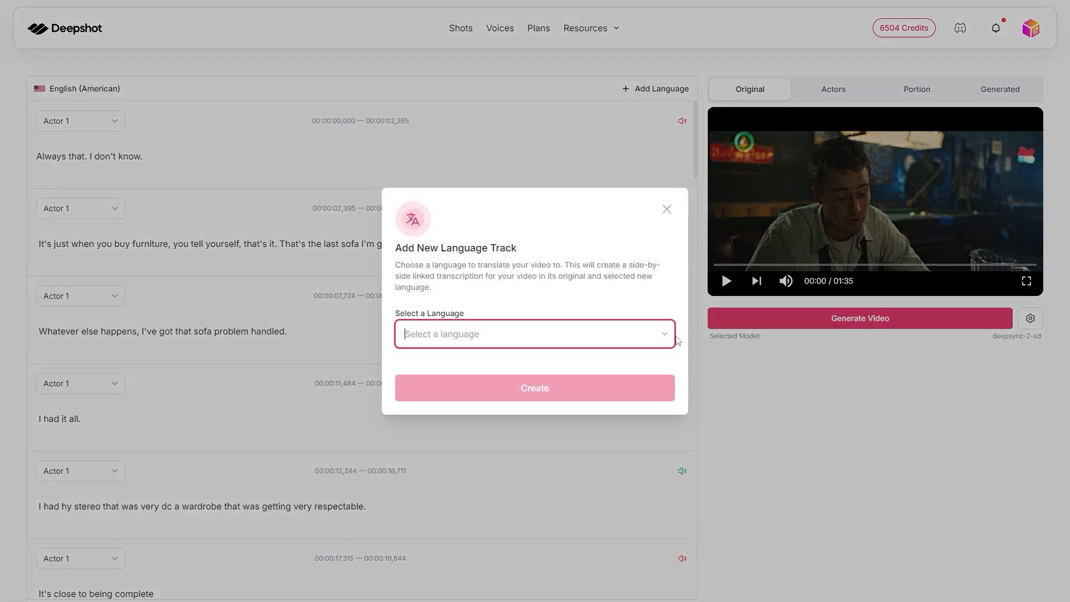
pyautogui.scroll(-2, 557, 406)
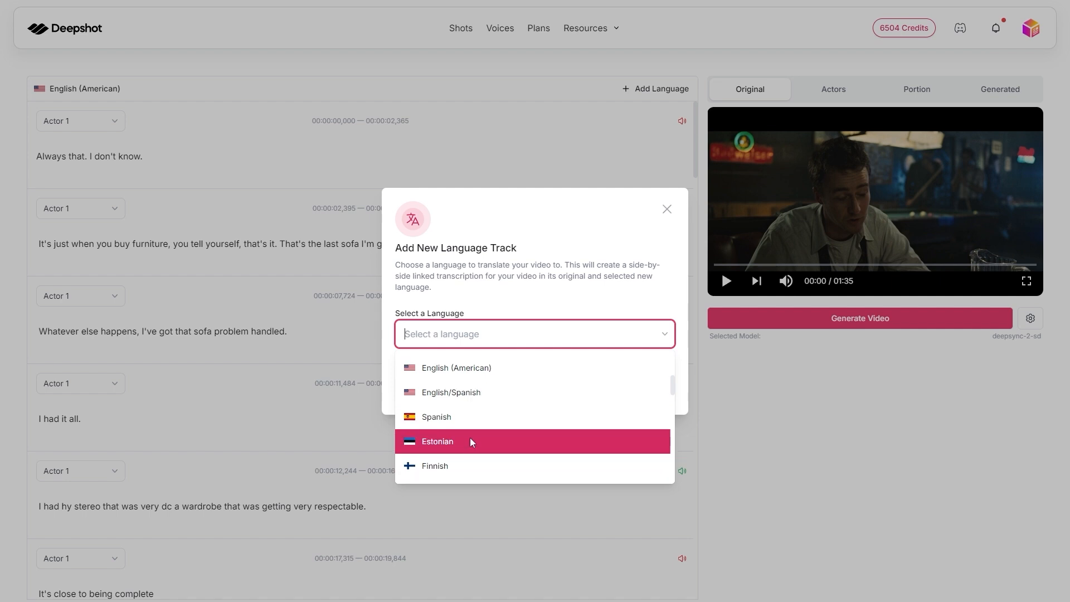
pyautogui.scroll(-2, 463, 407)
pyautogui.click(454, 377)
pyautogui.click(595, 393)
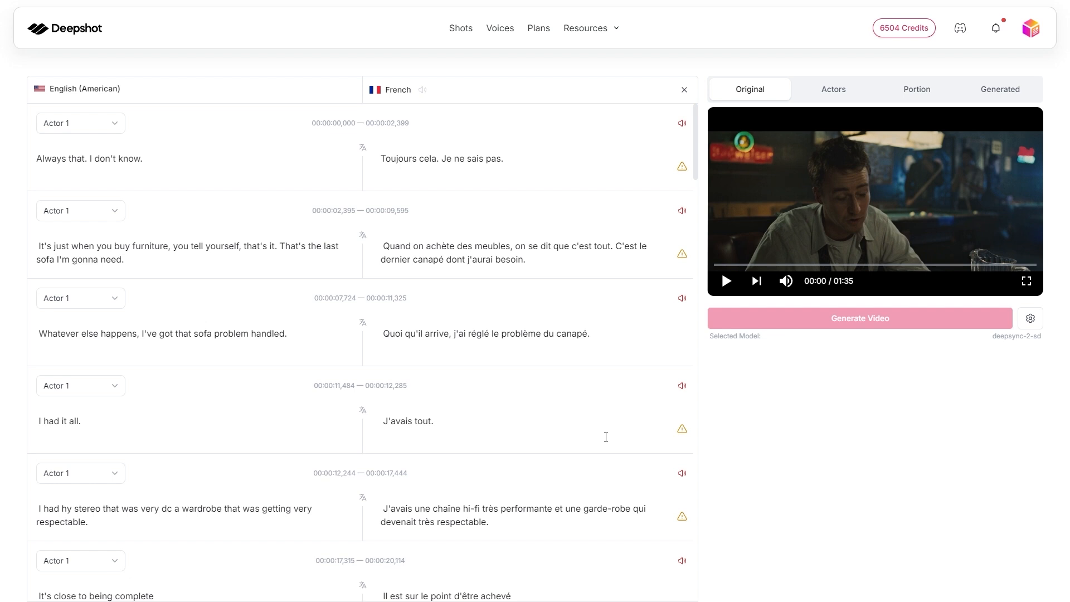
# Correct "dc" to "decent" in the English line about the stereo and wardrobe, and retranslate that line into French
pyautogui.click(168, 511)
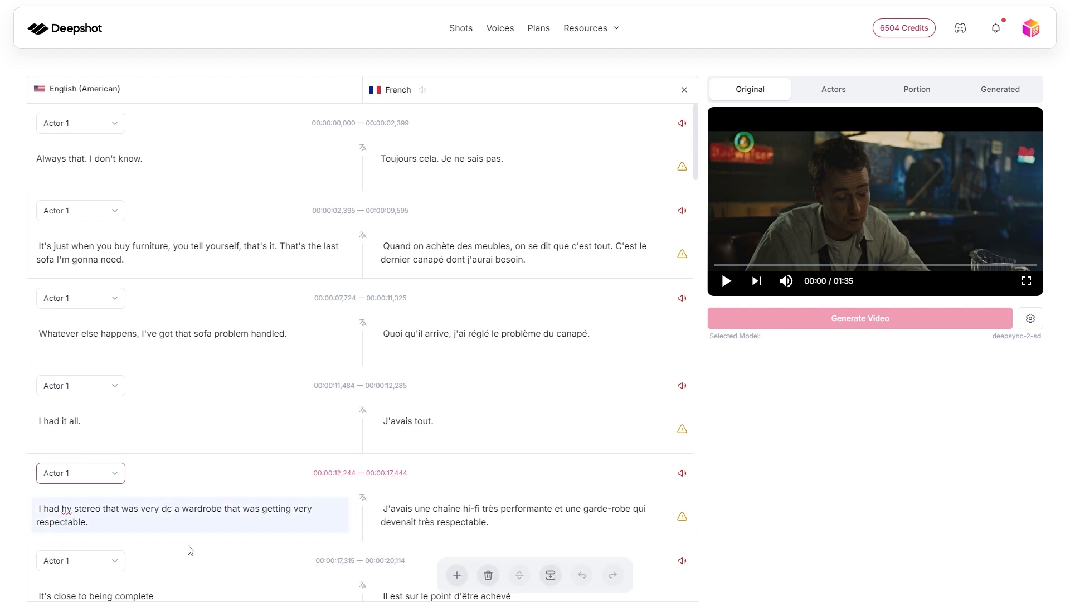
pyautogui.write('ec')
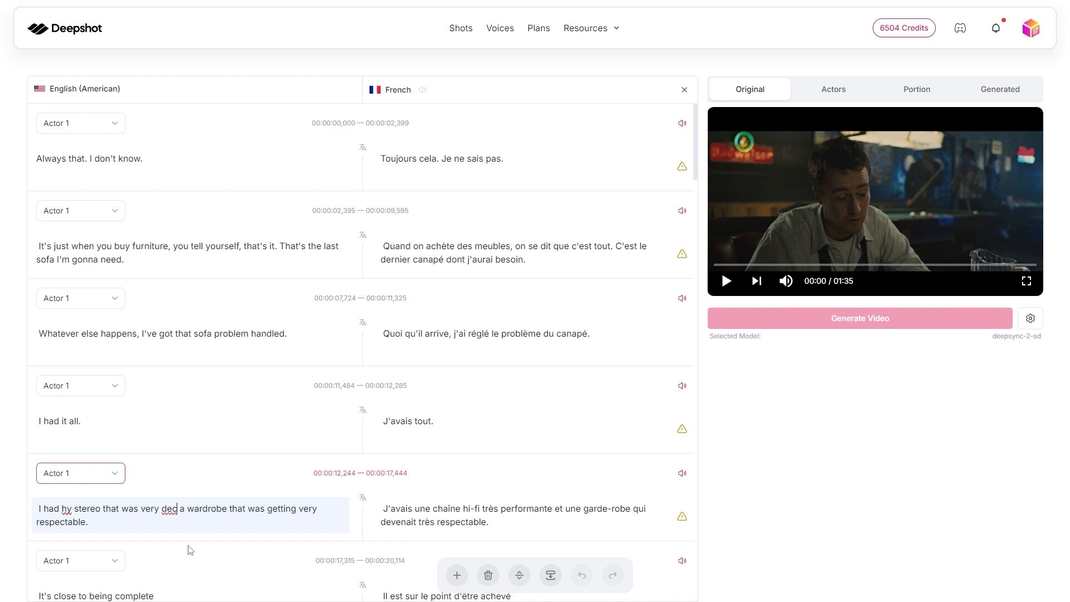
pyautogui.write('ent')
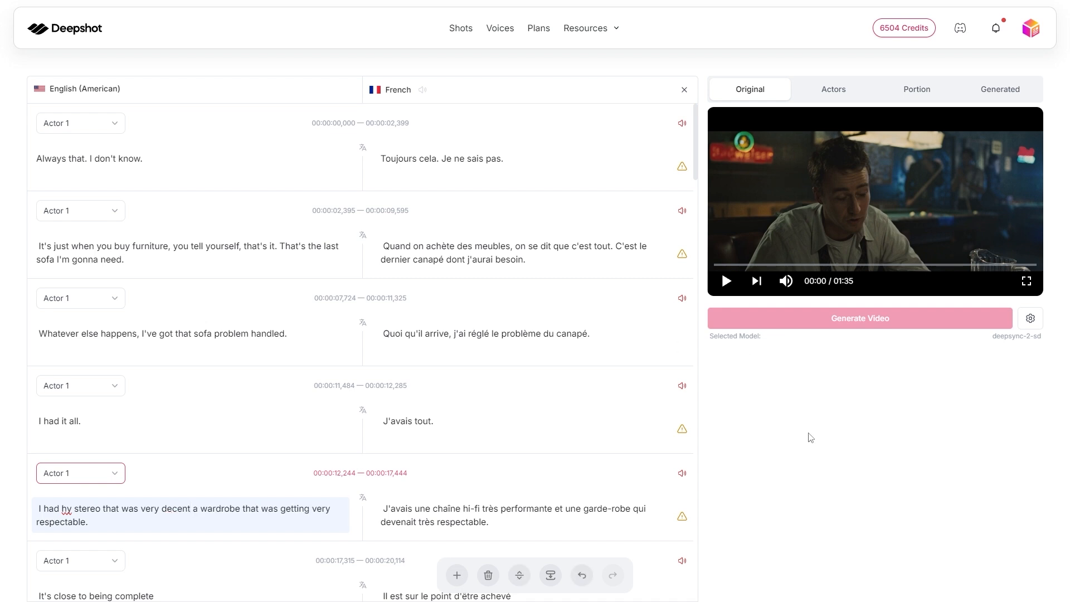
pyautogui.click(811, 438)
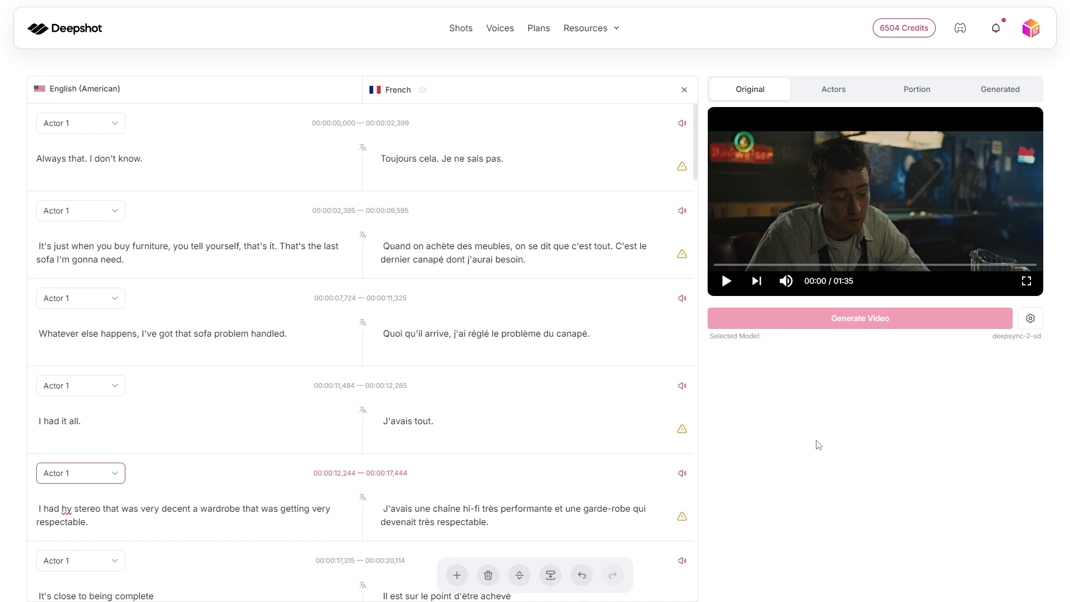
pyautogui.click(362, 498)
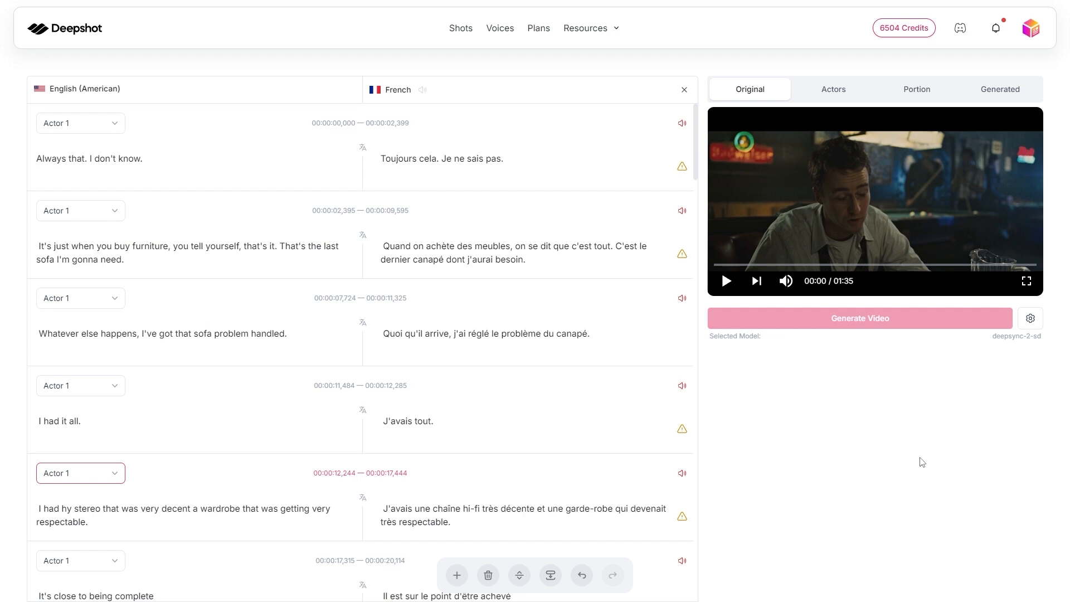
# Set up a voice for Actor 1 using the Automatic Voice Creation method
pyautogui.click(836, 87)
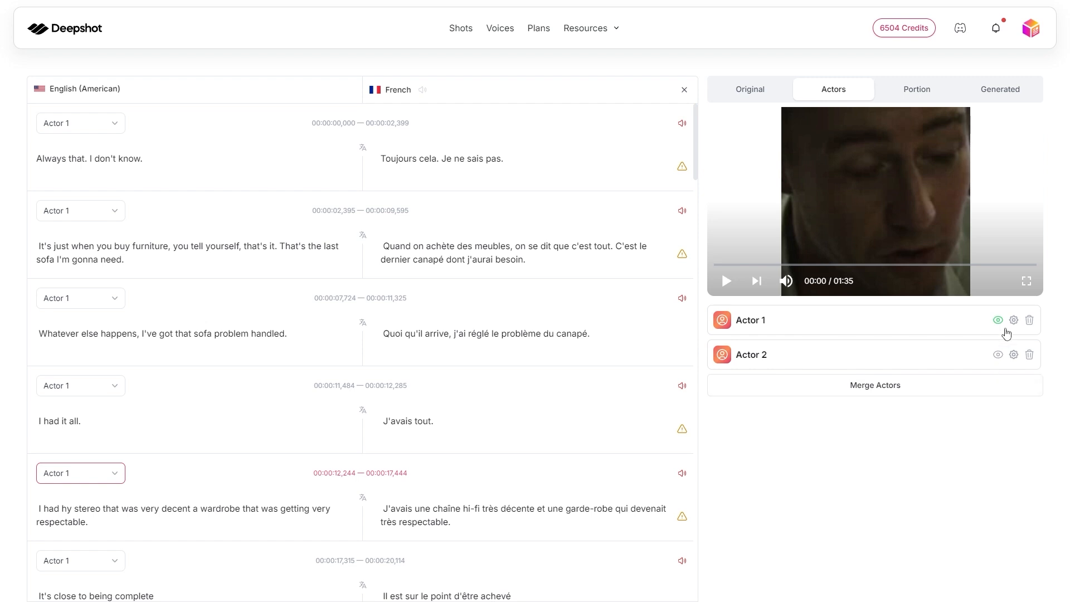
pyautogui.click(1013, 321)
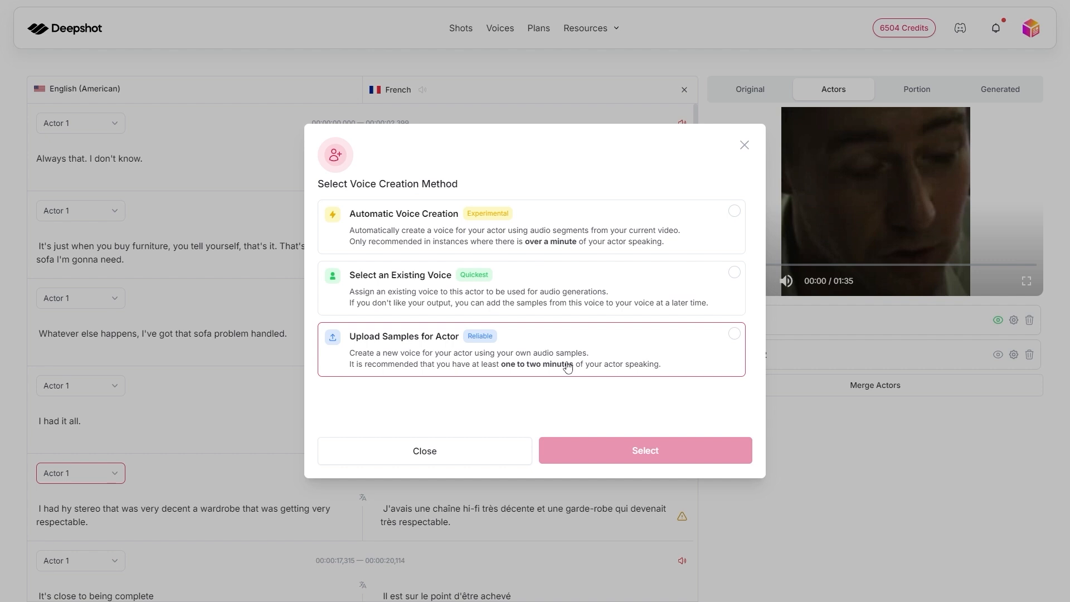
pyautogui.click(442, 232)
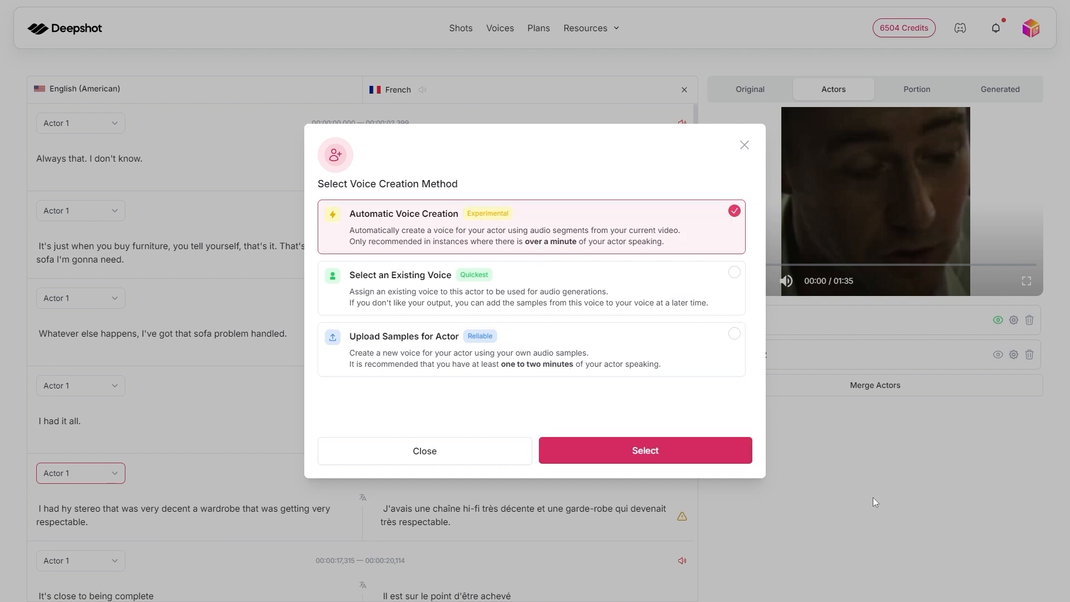
pyautogui.click(696, 449)
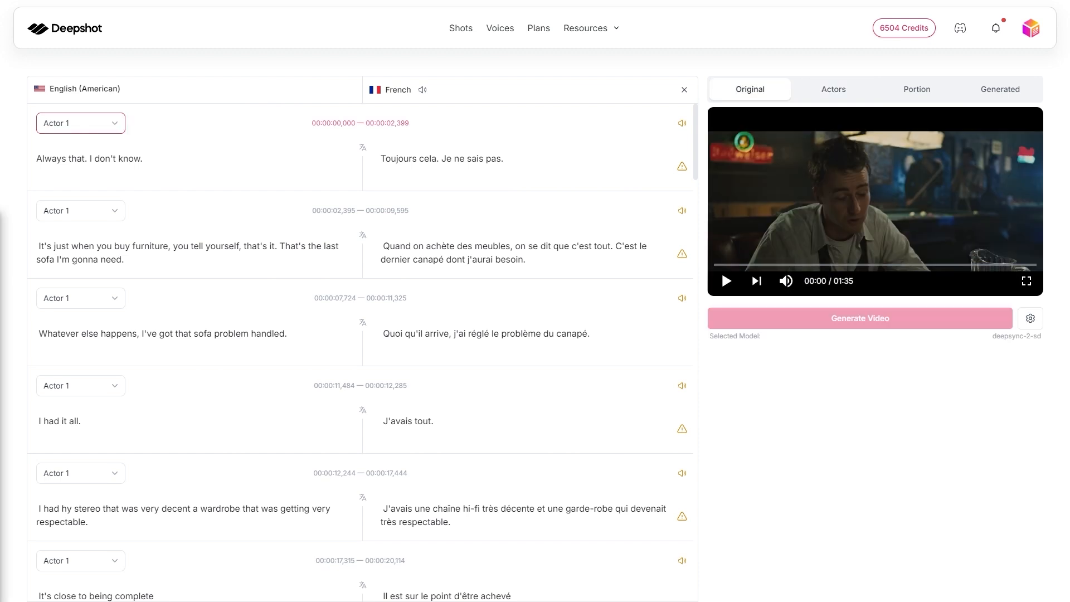
# Generate the French audio for only the first portion, "Toujours cela. Je ne sais pas."
pyautogui.click(422, 90)
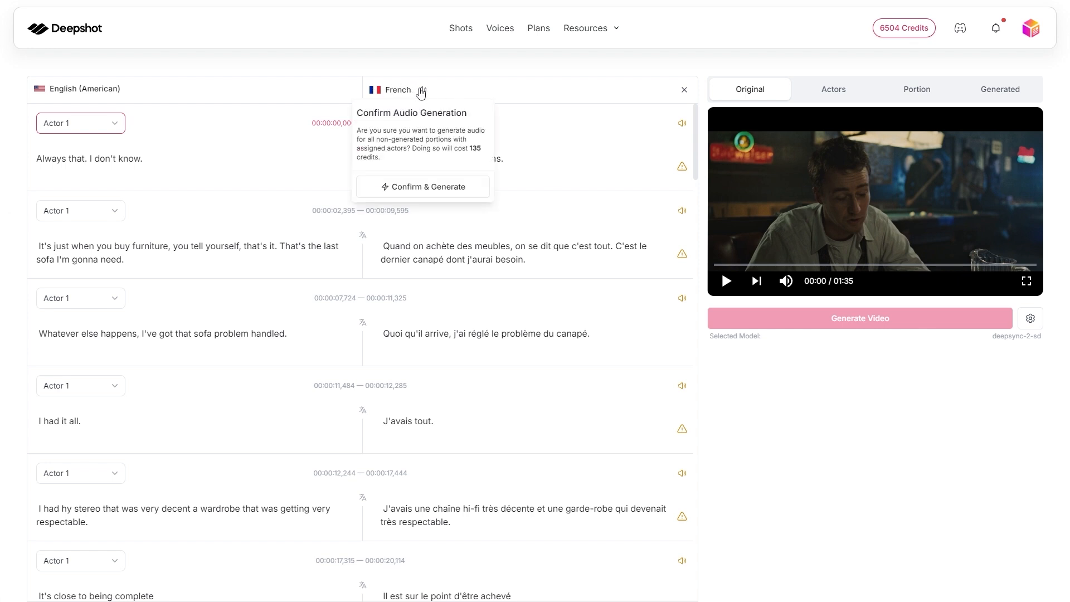
pyautogui.click(681, 125)
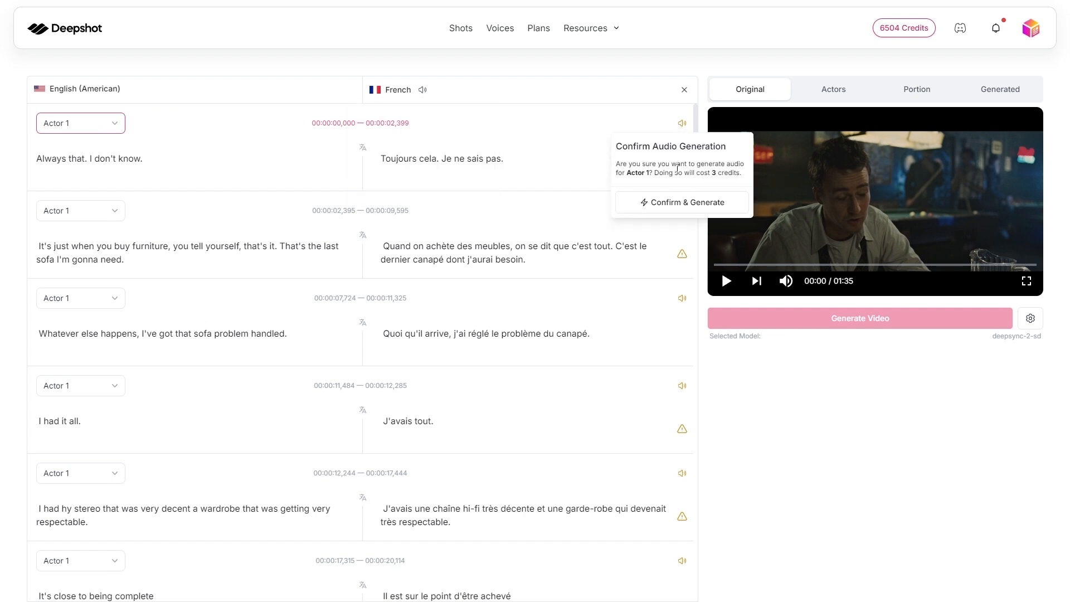
pyautogui.click(672, 203)
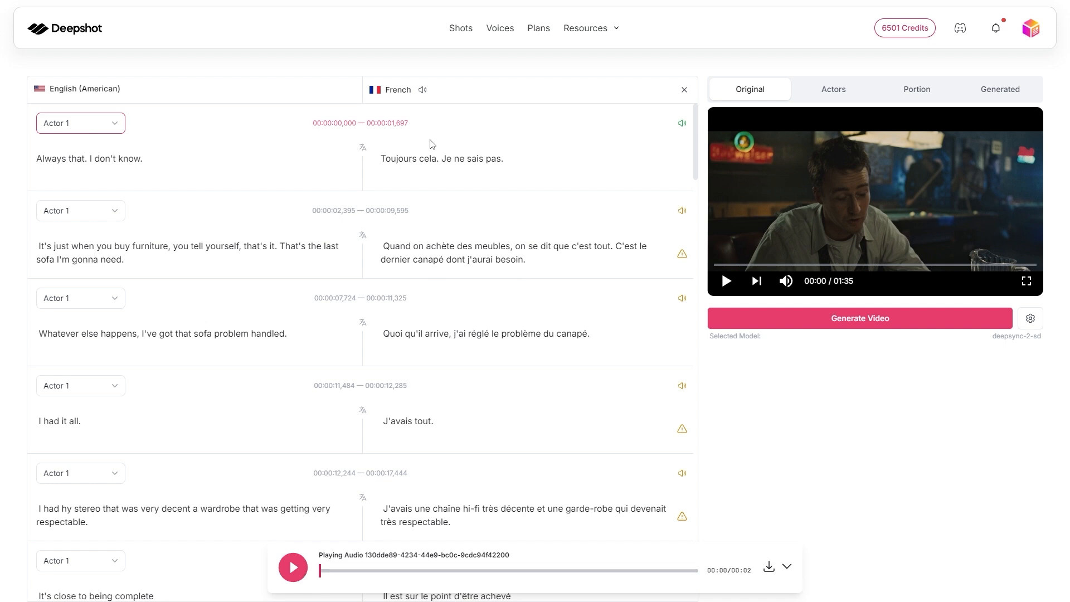
# Generate a second audio take for the first portion and switch the active audio back to the earlier take
pyautogui.click(929, 91)
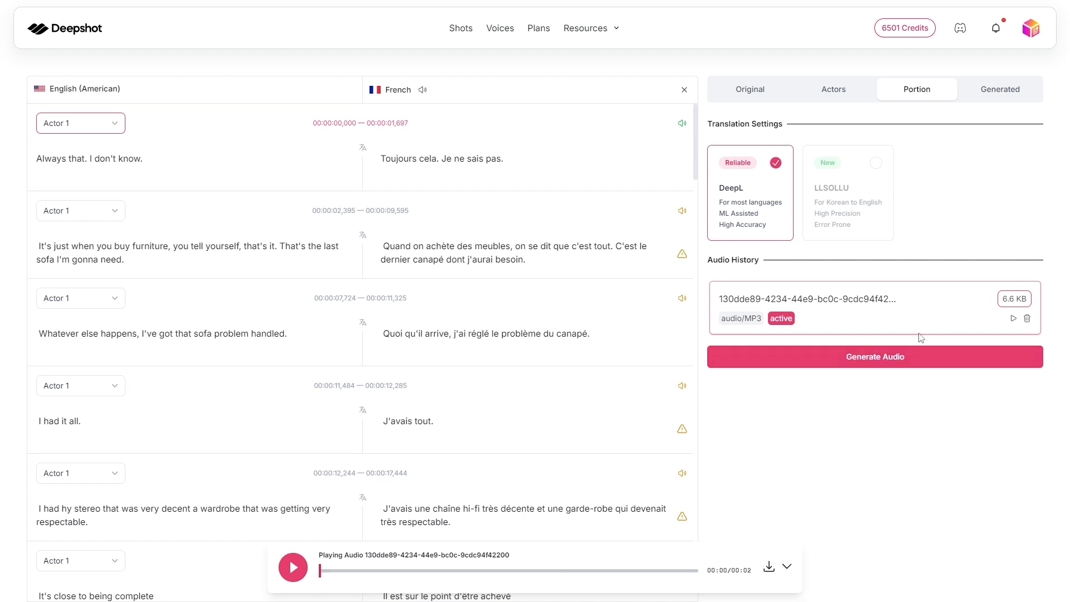
pyautogui.click(923, 358)
pyautogui.click(904, 439)
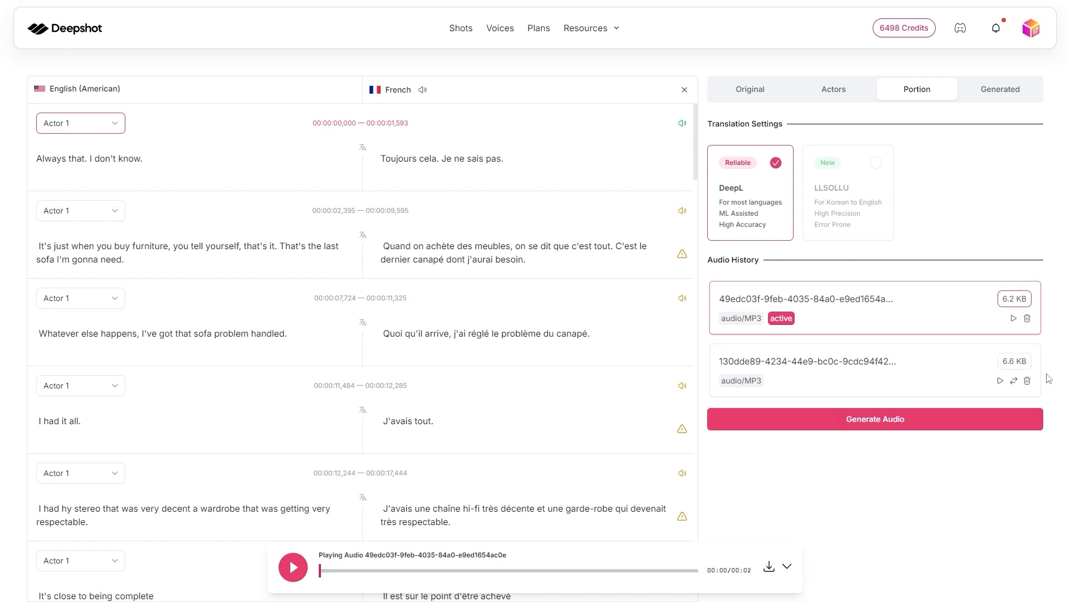
pyautogui.click(1013, 382)
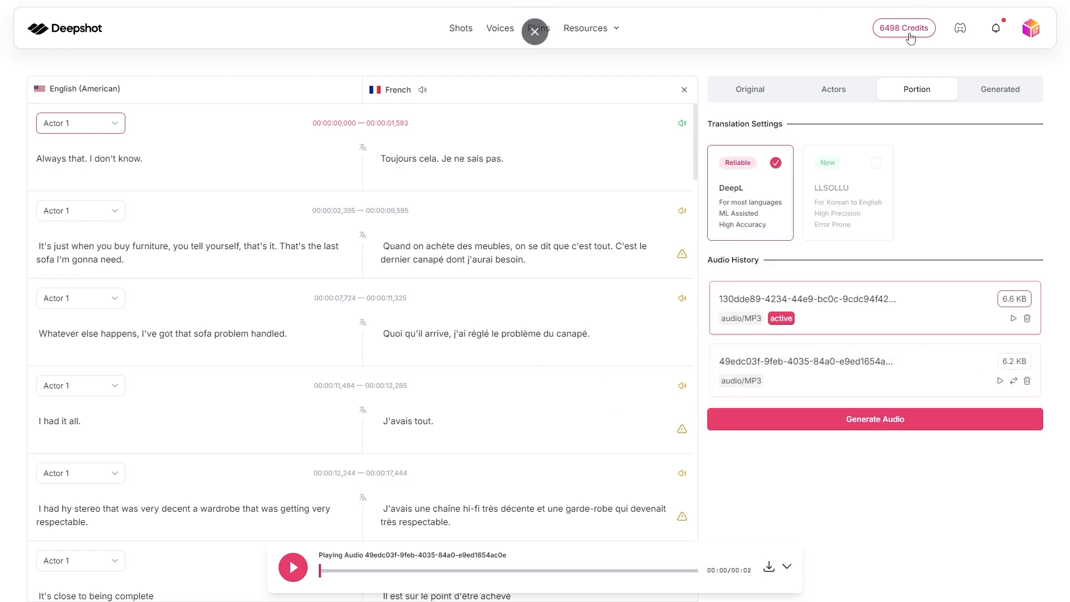
# Save DeepSync 2 SD as the lip-sync model and generate the dubbed video
pyautogui.click(752, 93)
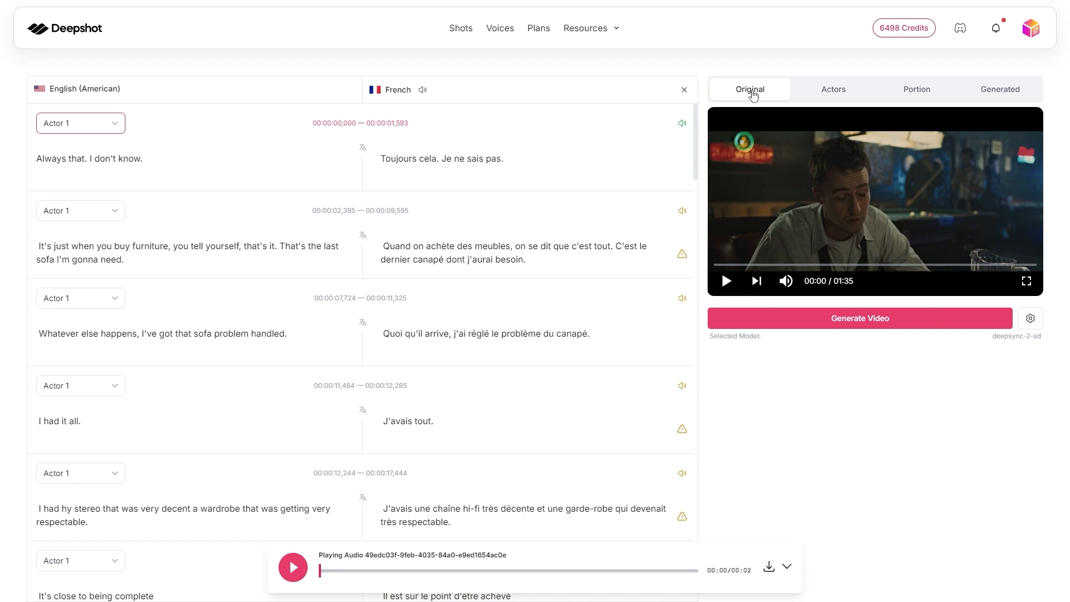
pyautogui.click(1030, 318)
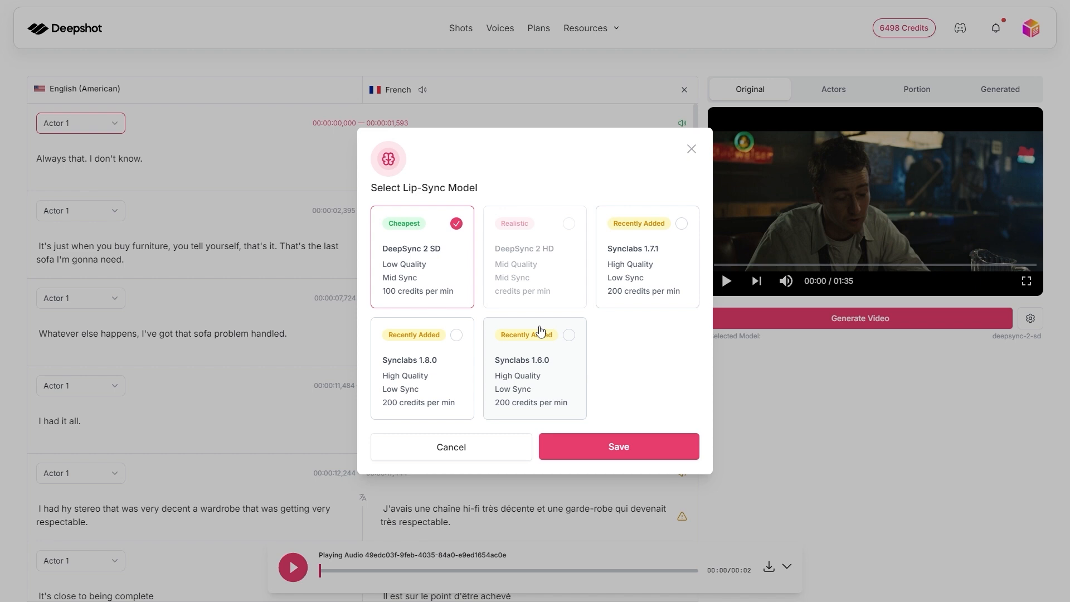
pyautogui.click(618, 451)
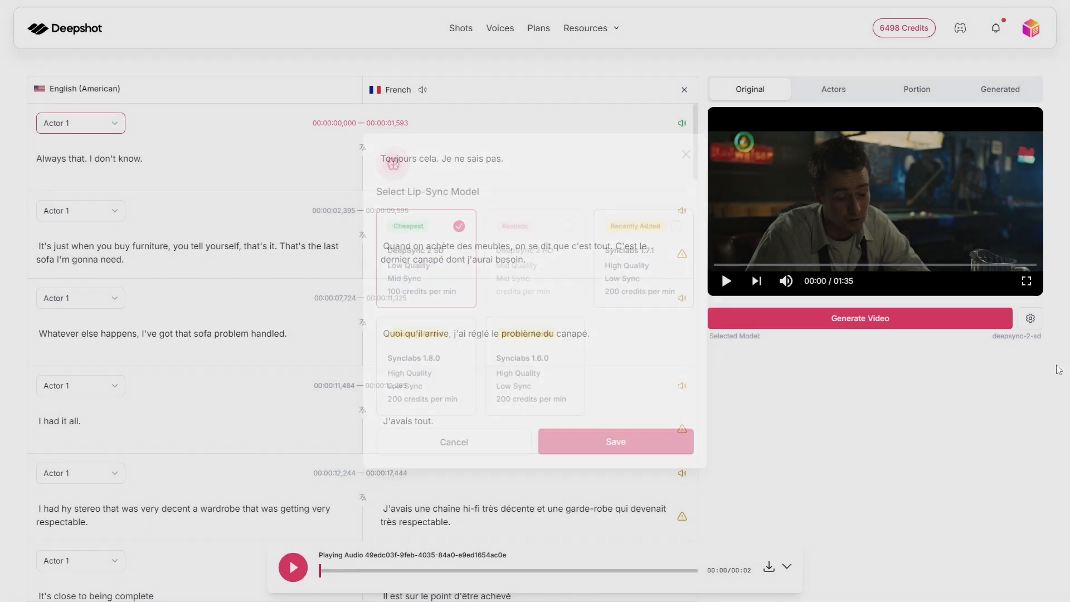
pyautogui.click(859, 318)
pyautogui.click(871, 392)
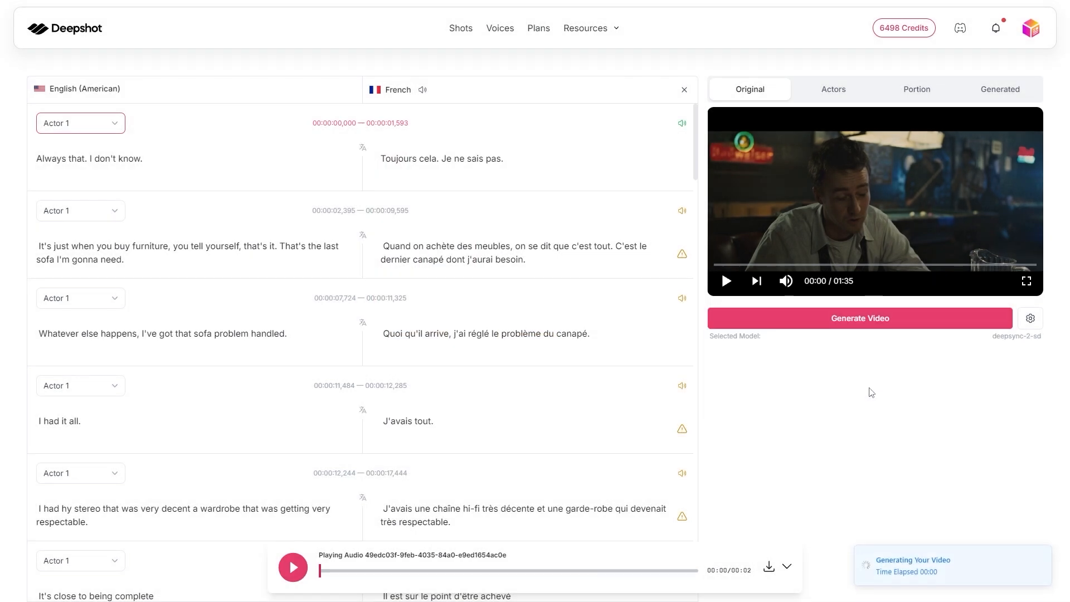